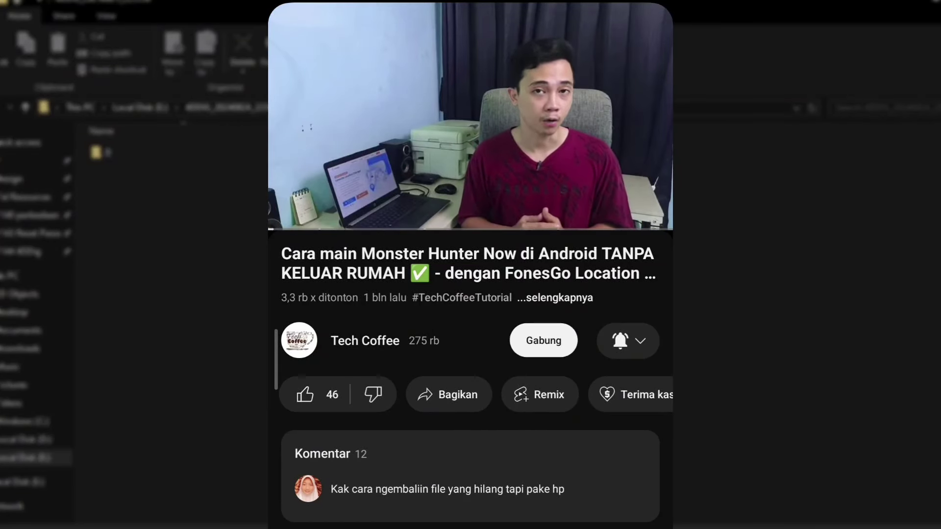
{"action": "left_click", "coordinate": [544, 341]}
{"action": "scroll", "coordinate": [471, 392], "scroll_direction": "down", "scroll_amount": 2}
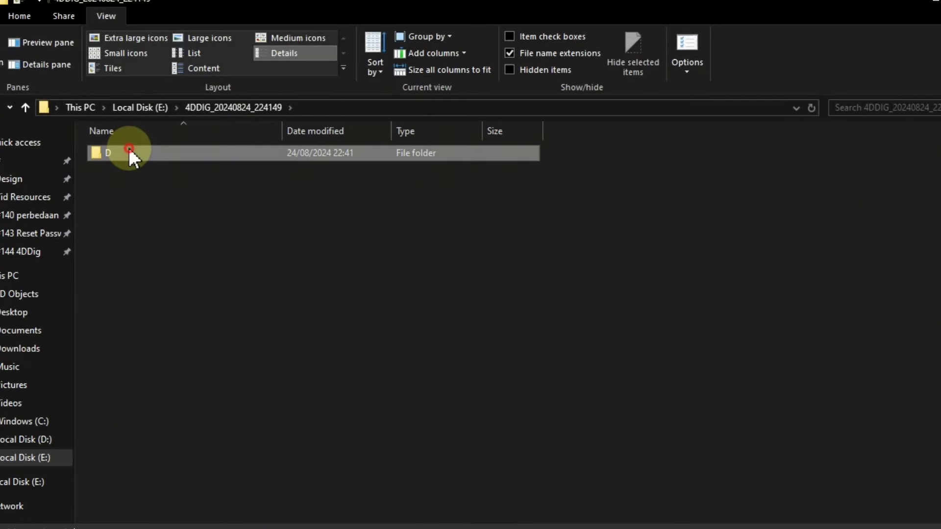
Step: Open the bahan tes folder inside D and check the contents of the recovered 20-langkah-wajib PDF
{"action": "double_click", "coordinate": [128, 148]}
{"action": "double_click", "coordinate": [128, 151]}
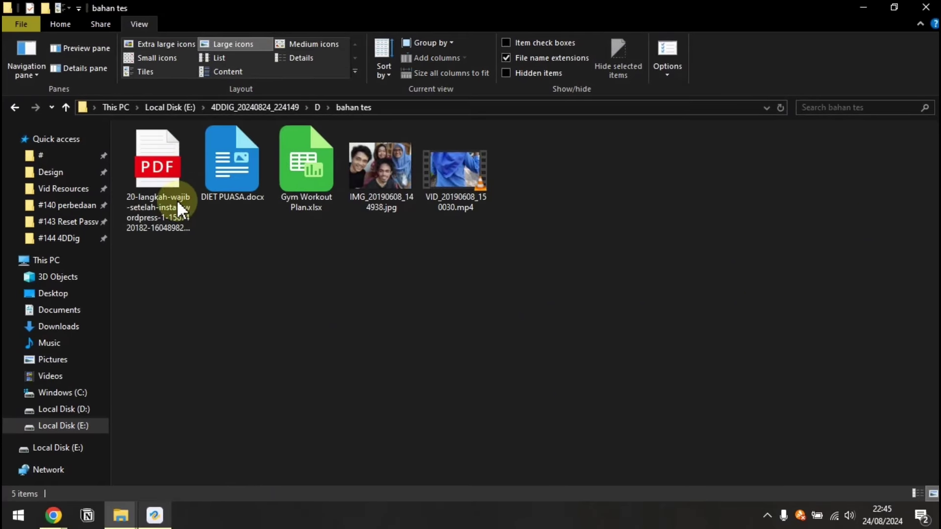
{"action": "left_click", "coordinate": [156, 179]}
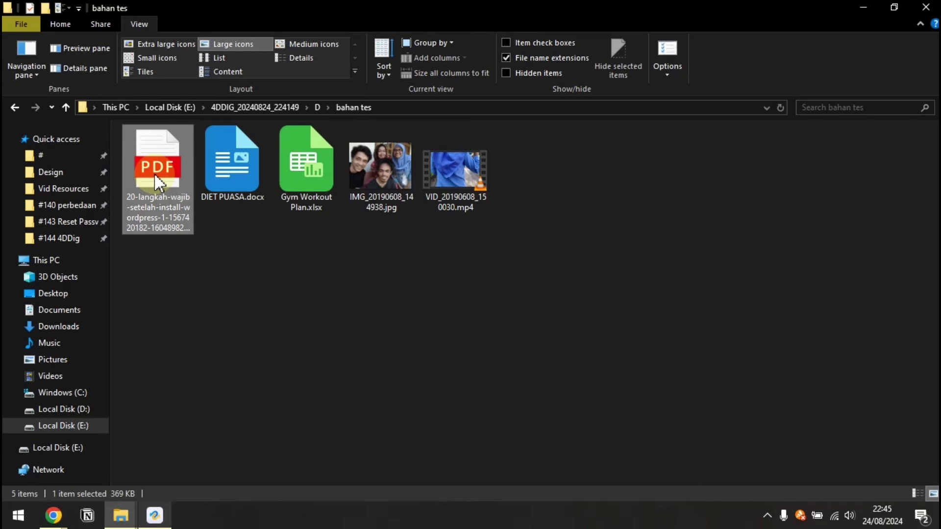
{"action": "double_click", "coordinate": [156, 179]}
{"action": "scroll", "coordinate": [553, 324], "scroll_direction": "down", "scroll_amount": 15}
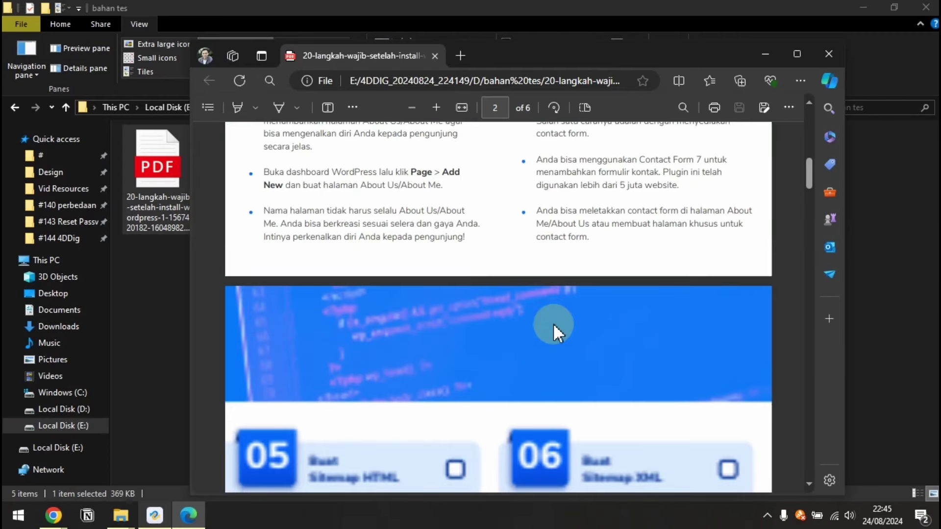
{"action": "scroll", "coordinate": [557, 334], "scroll_direction": "down", "scroll_amount": 8}
{"action": "left_click", "coordinate": [828, 54]}
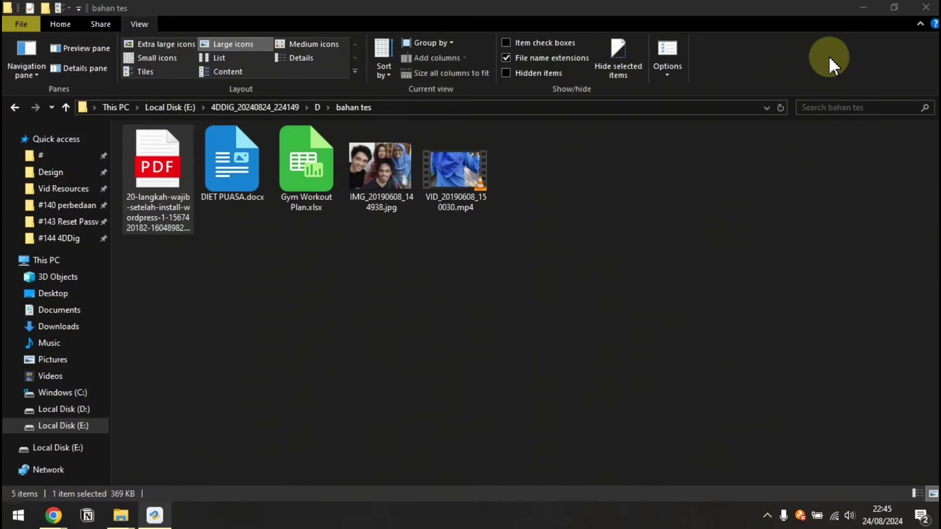
Step: Check the contents of the recovered DIET PUASA.docx document and close it
{"action": "double_click", "coordinate": [238, 170]}
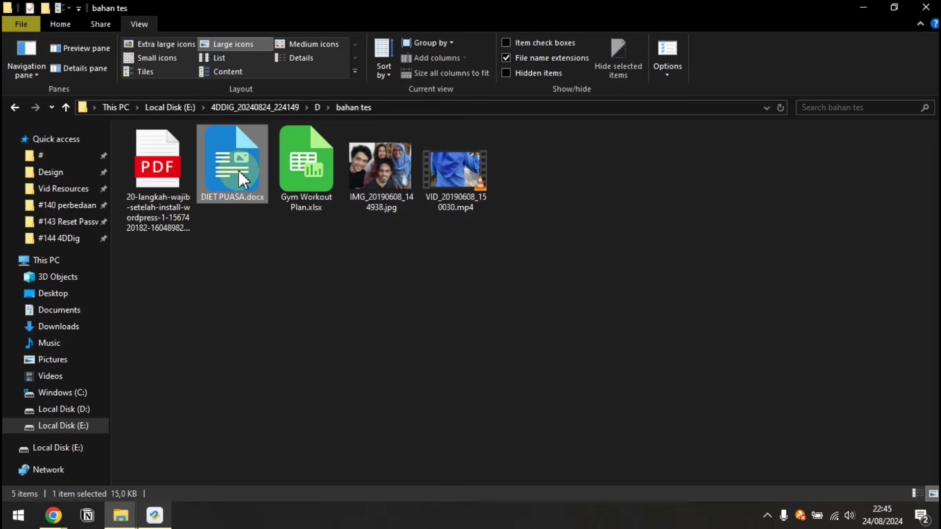
{"action": "scroll", "coordinate": [451, 259], "scroll_direction": "down", "scroll_amount": 15}
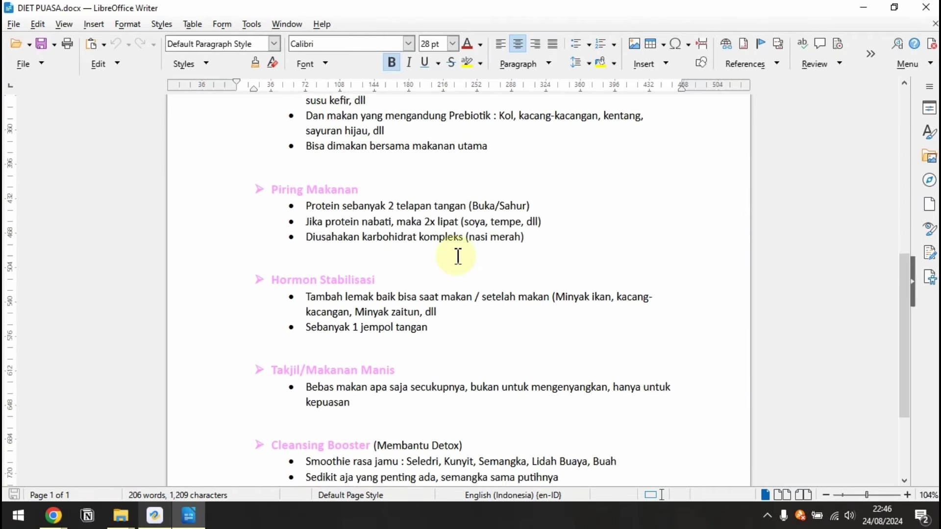
{"action": "left_click", "coordinate": [888, 9]}
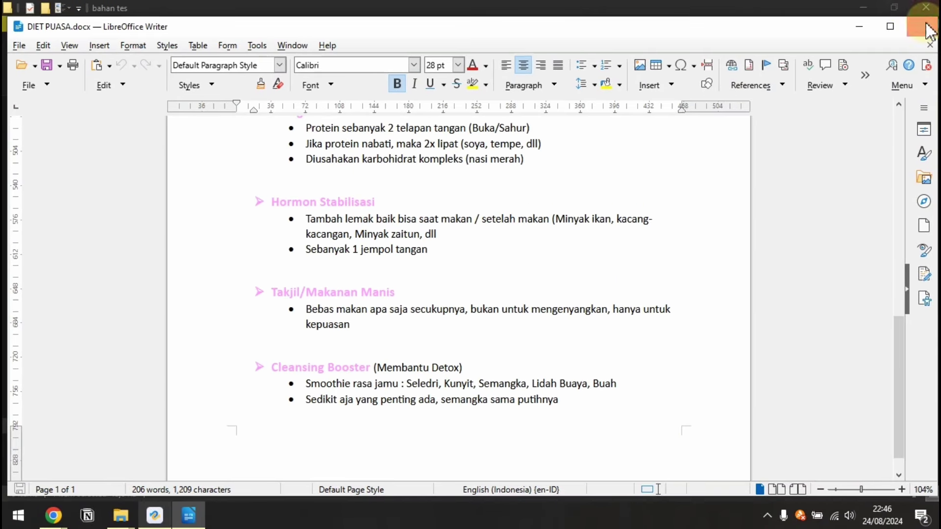
{"action": "left_click", "coordinate": [924, 25]}
Step: Check the recovered Gym Workout Plan.xlsx spreadsheet and close it
{"action": "left_click", "coordinate": [316, 164]}
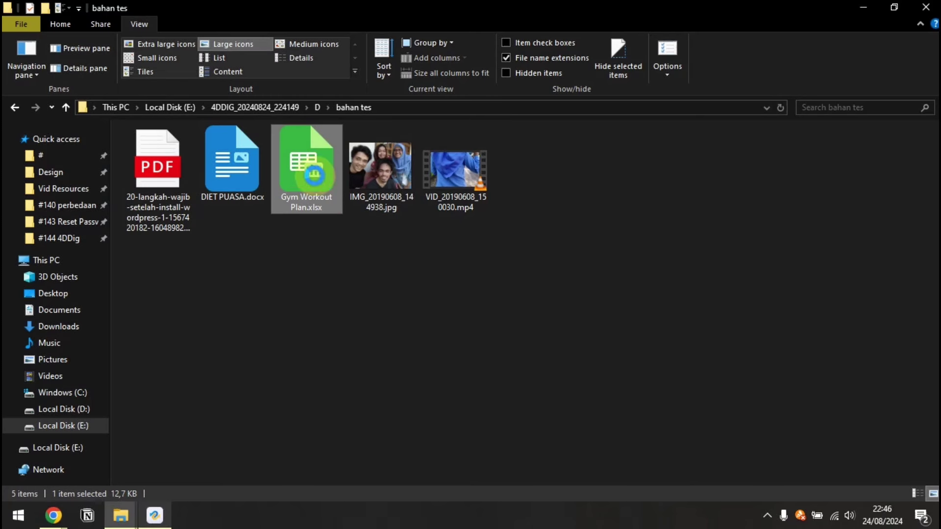
{"action": "double_click", "coordinate": [310, 175]}
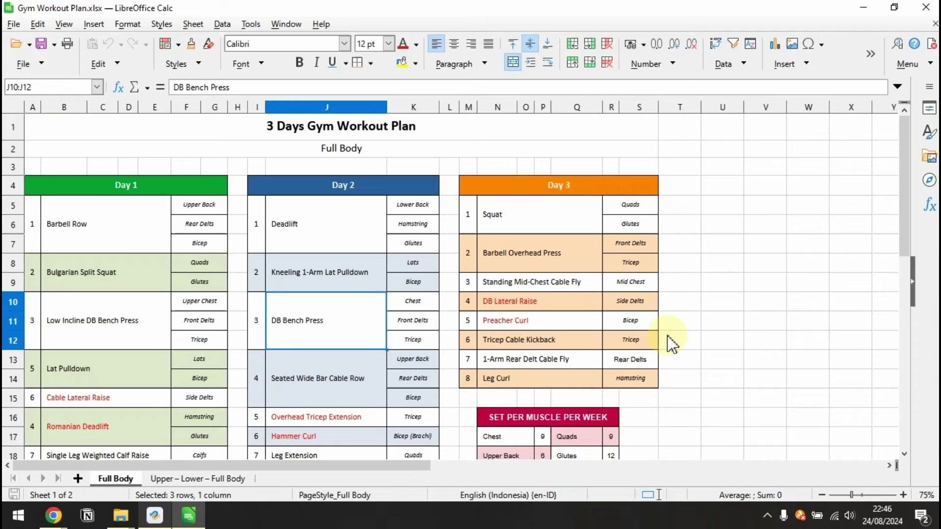
{"action": "left_click", "coordinate": [934, 7]}
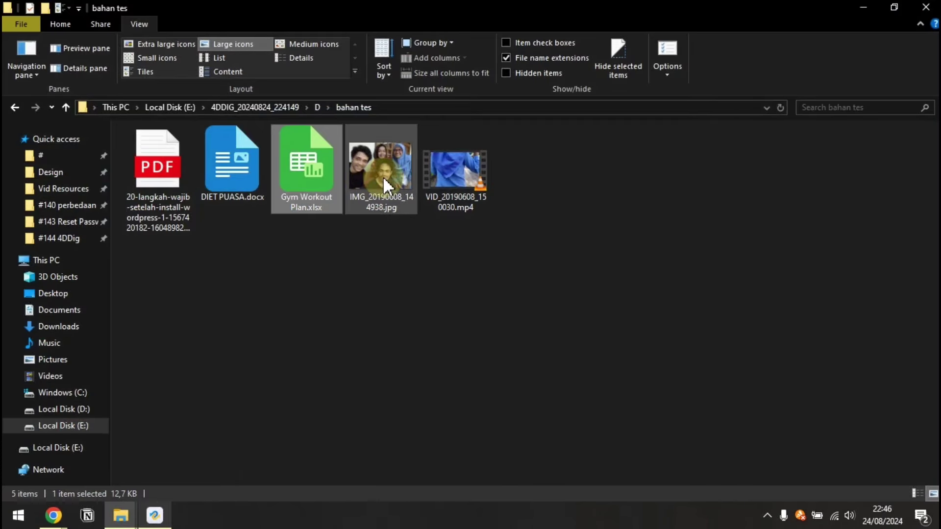
Step: View the recovered photo IMG_20190608_144938.jpg and close it
{"action": "left_click", "coordinate": [392, 178]}
{"action": "double_click", "coordinate": [391, 180]}
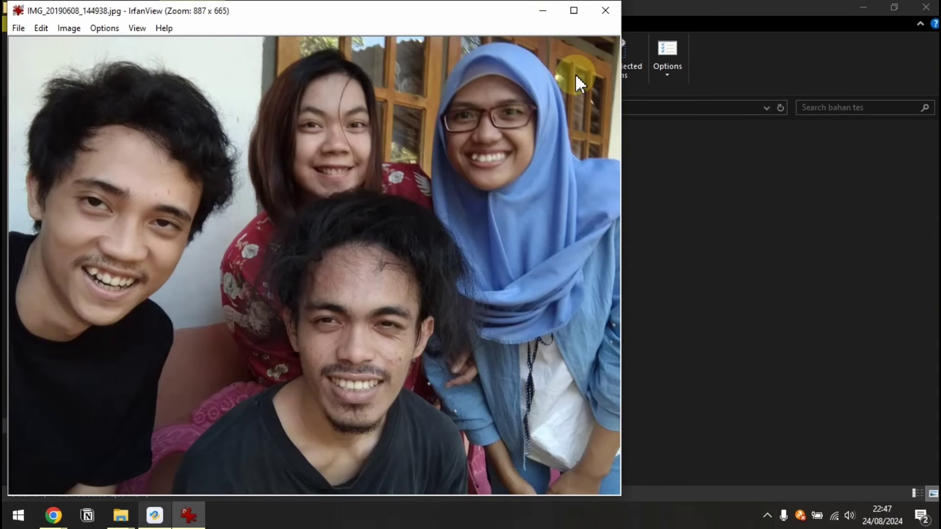
{"action": "key", "text": "Escape"}
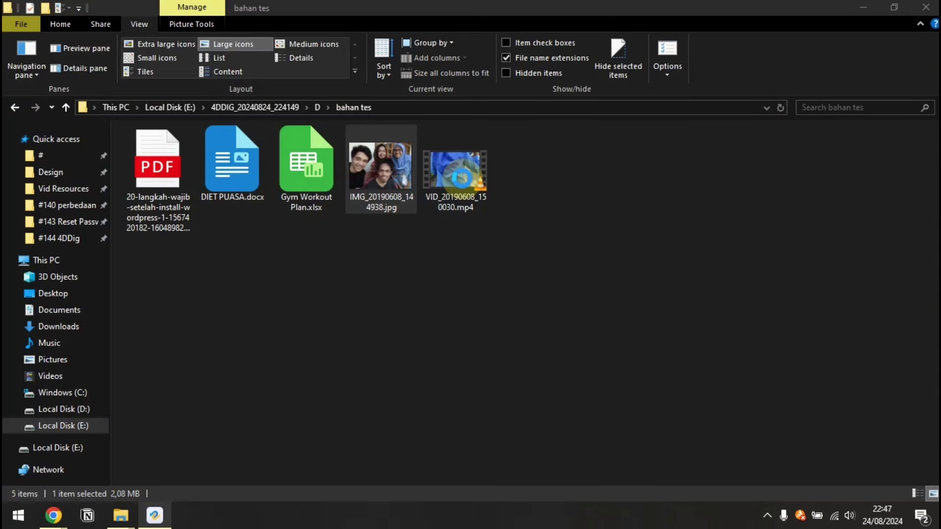
Step: Play the recovered video VID_20190608_150030.mp4, skip ahead to about 00:49 to check playback, and close the player
{"action": "double_click", "coordinate": [460, 176]}
{"action": "left_click", "coordinate": [400, 448]}
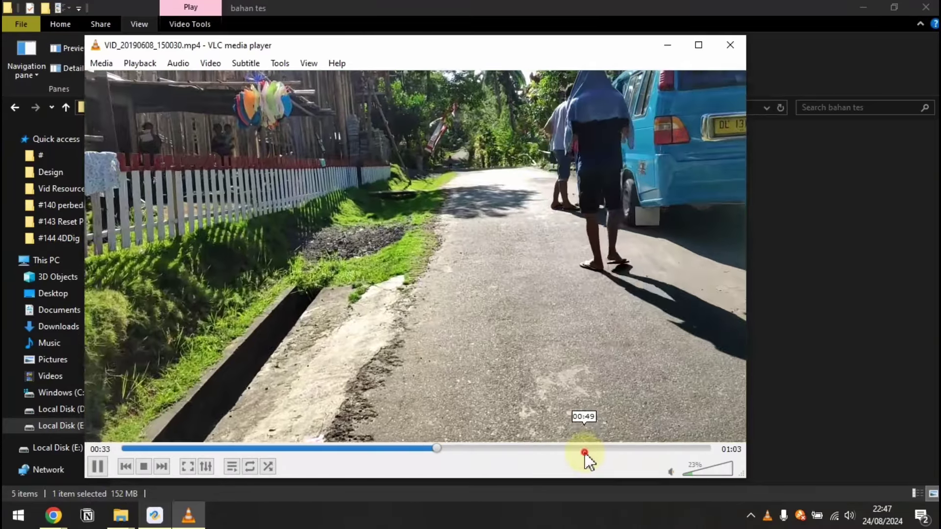
{"action": "left_click", "coordinate": [584, 453]}
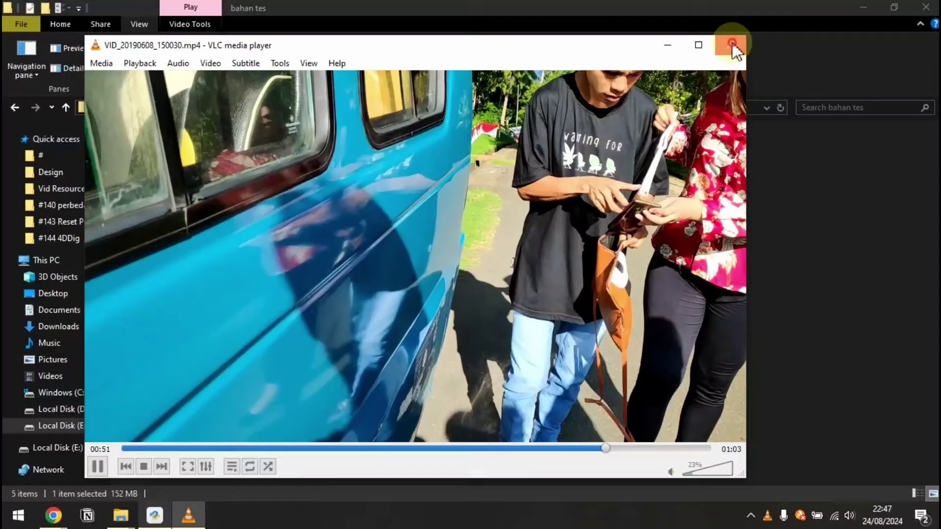
{"action": "left_click", "coordinate": [731, 44]}
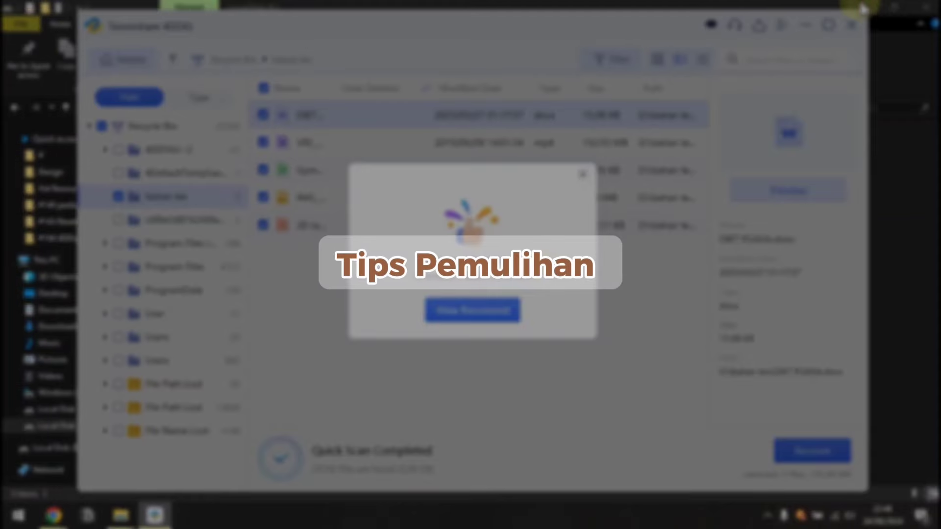
Step: Dismiss the recovery result message in Tenorshare 4DDiG and deselect the bahan tes folder
{"action": "left_click", "coordinate": [587, 177]}
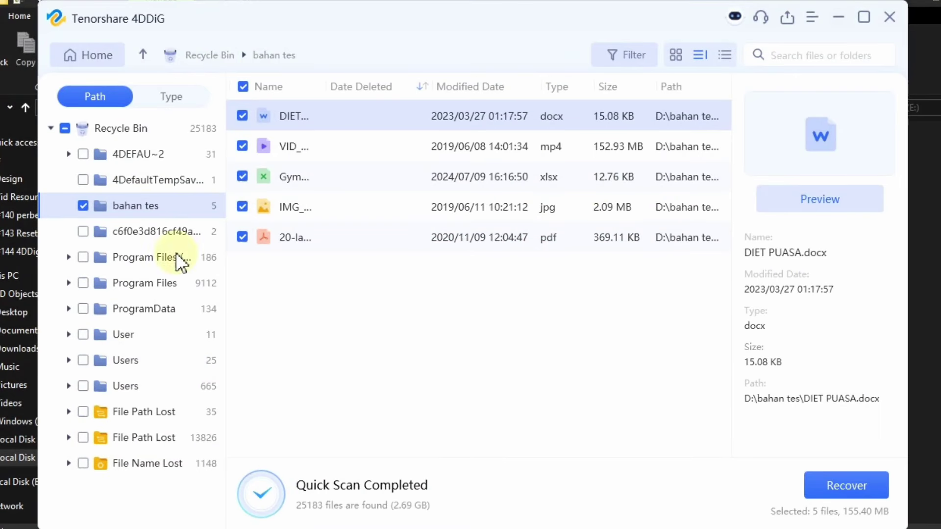
{"action": "left_click", "coordinate": [83, 206]}
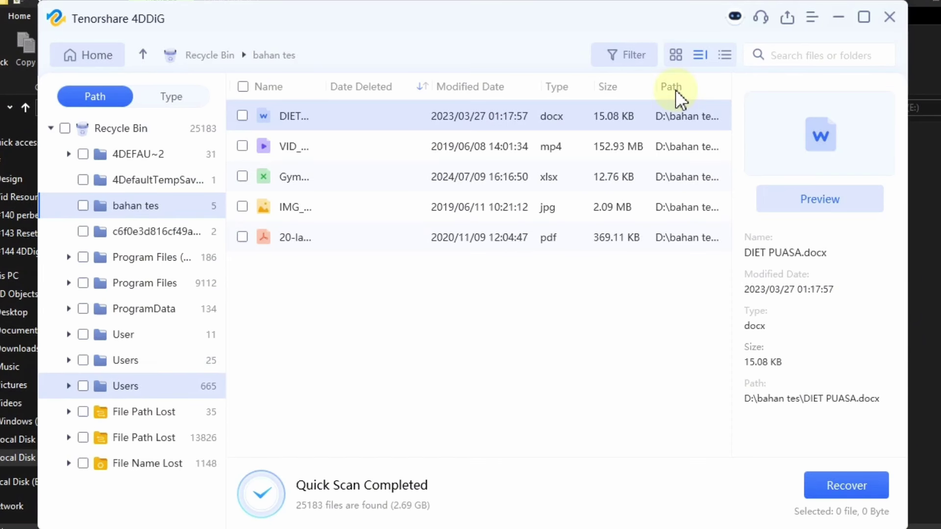
Step: View the search suggestions for files or folders and dismiss them
{"action": "left_click", "coordinate": [825, 54]}
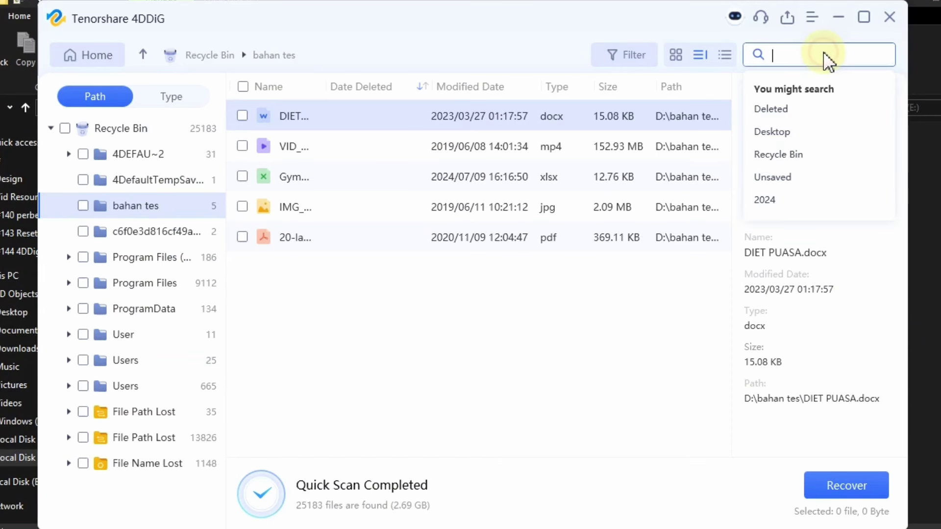
{"action": "left_click", "coordinate": [529, 285]}
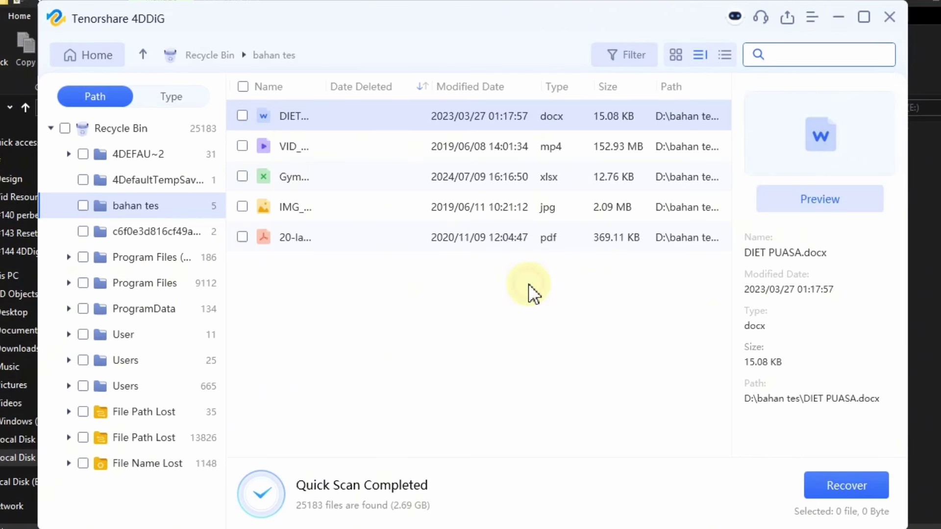
Step: Group the scan results by file type and open the jpg folder under Photo
{"action": "left_click", "coordinate": [172, 98]}
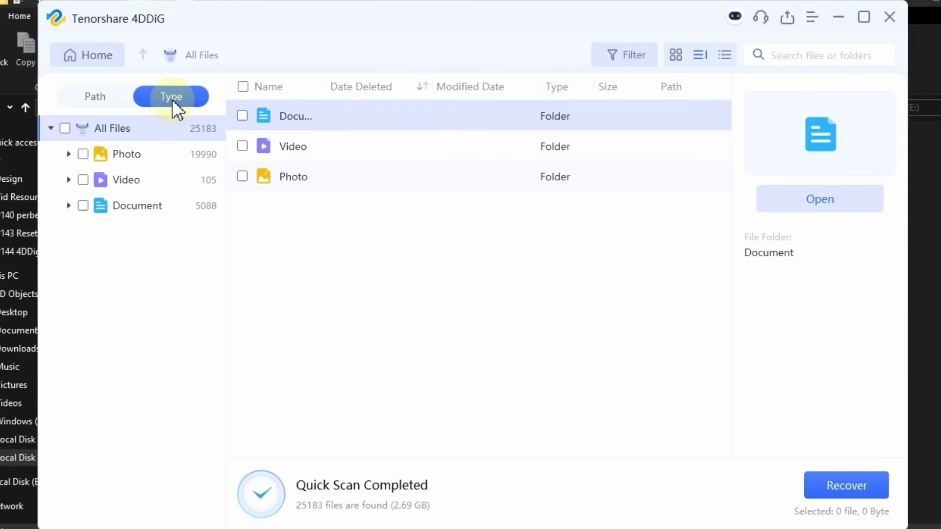
{"action": "left_click", "coordinate": [136, 153]}
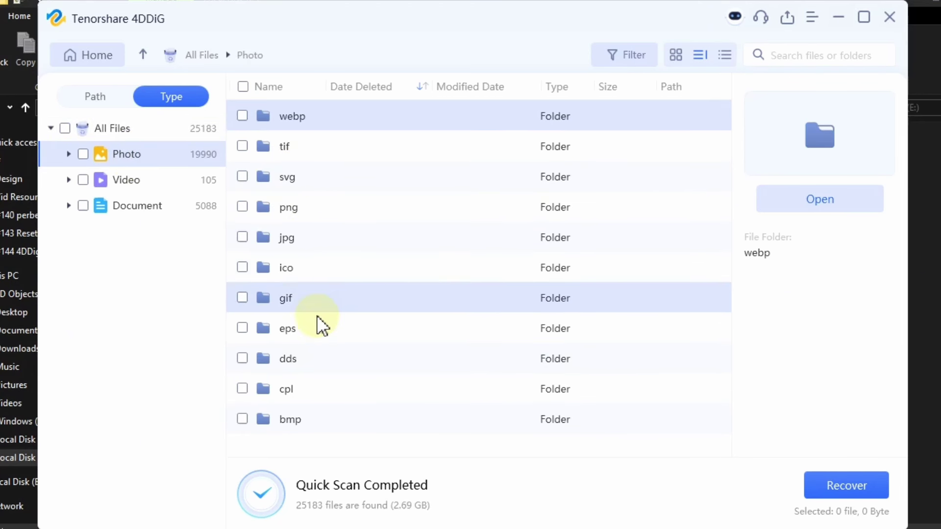
{"action": "double_click", "coordinate": [315, 241]}
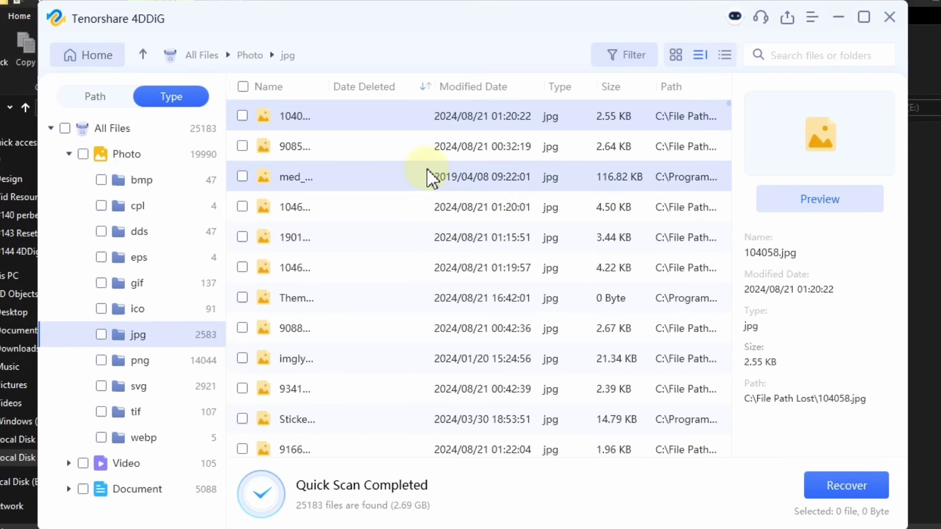
Step: Try sorting the jpg files in turn by name, date deleted, modified date, type and size
{"action": "left_click", "coordinate": [277, 93]}
{"action": "left_click", "coordinate": [346, 98]}
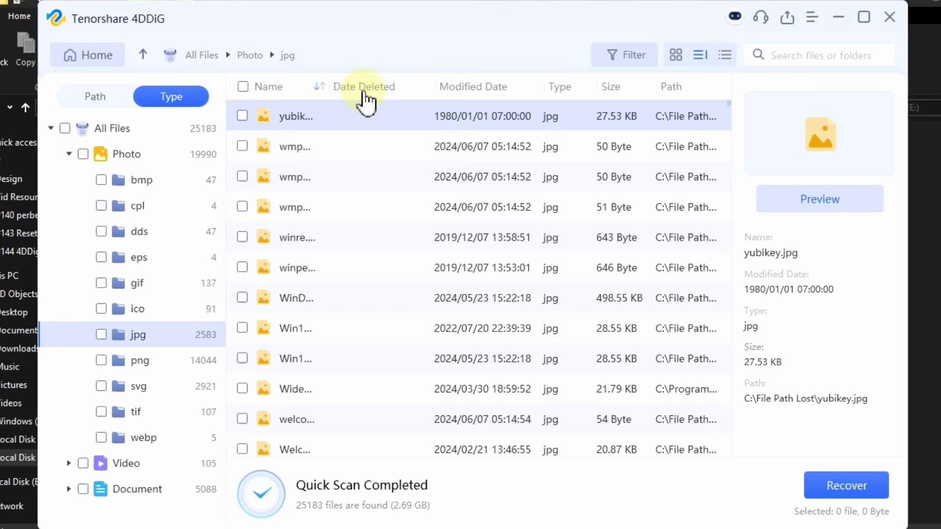
{"action": "left_click", "coordinate": [365, 93]}
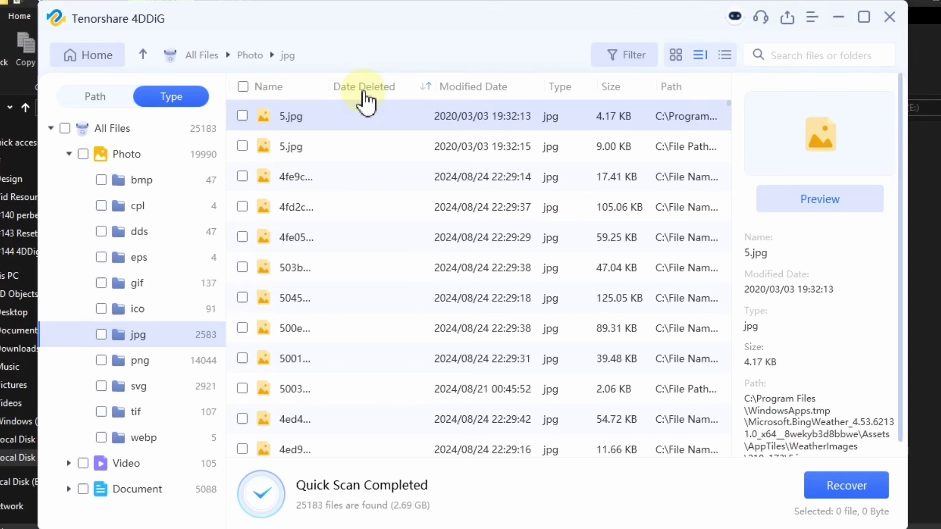
{"action": "left_click", "coordinate": [476, 98]}
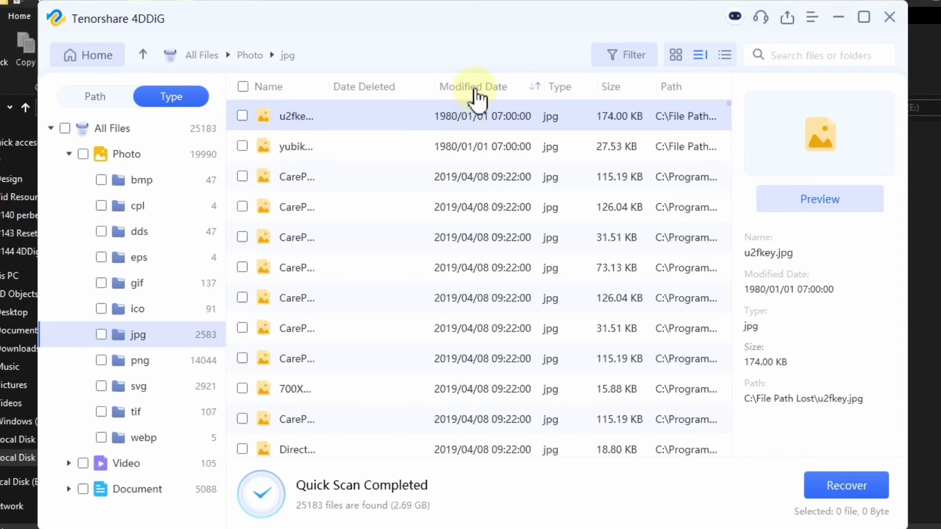
{"action": "left_click", "coordinate": [561, 95]}
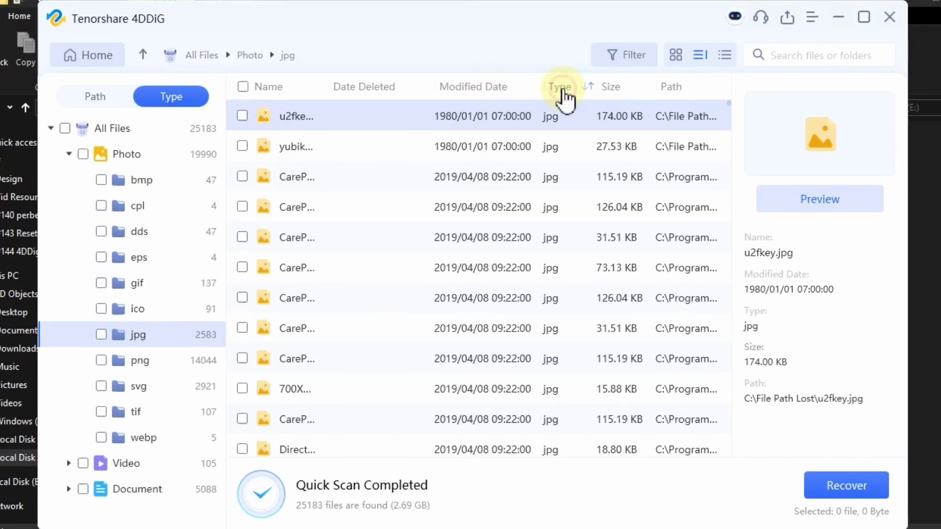
{"action": "left_click", "coordinate": [612, 88]}
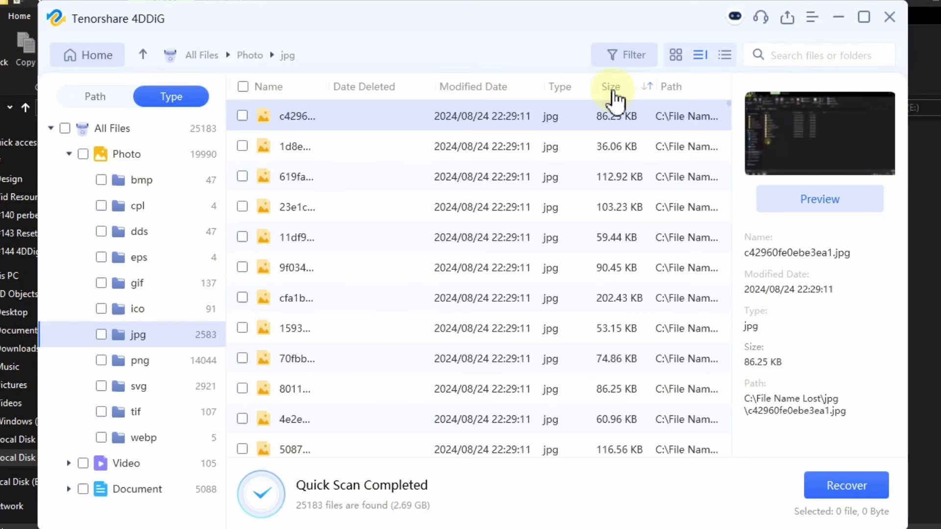
{"action": "left_click", "coordinate": [613, 88]}
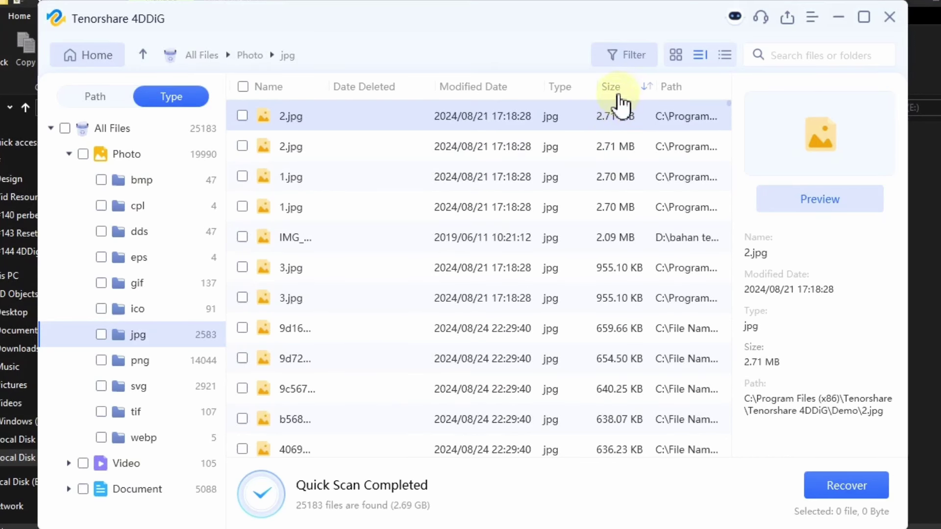
{"action": "left_click", "coordinate": [684, 87]}
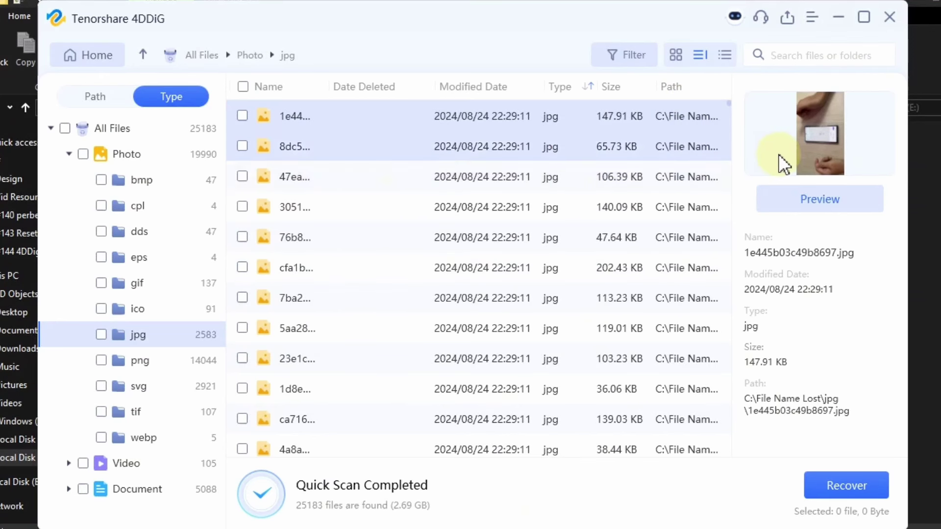
Step: Select 8dc54ee7bf5c489f.jpg to inspect its details and display the jpg files as thumbnails
{"action": "left_click", "coordinate": [504, 144]}
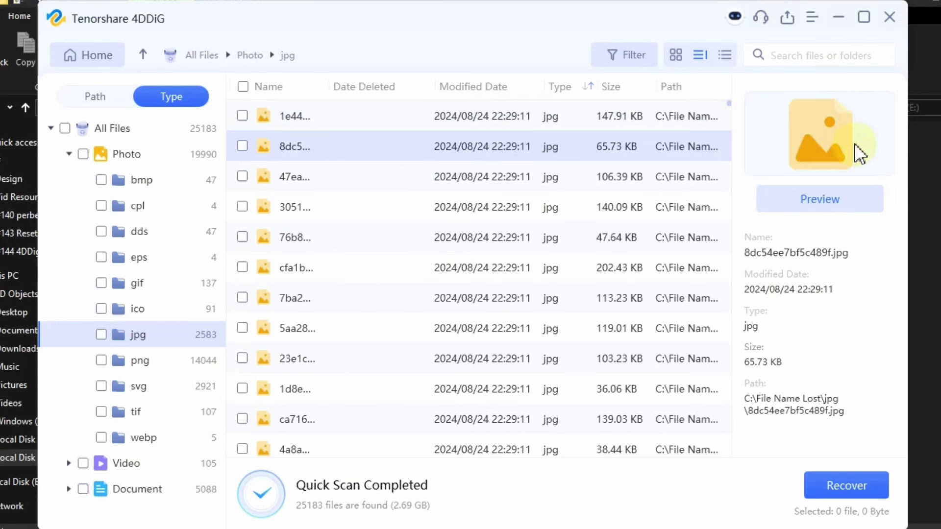
{"action": "left_click", "coordinate": [702, 55]}
{"action": "left_click", "coordinate": [676, 55]}
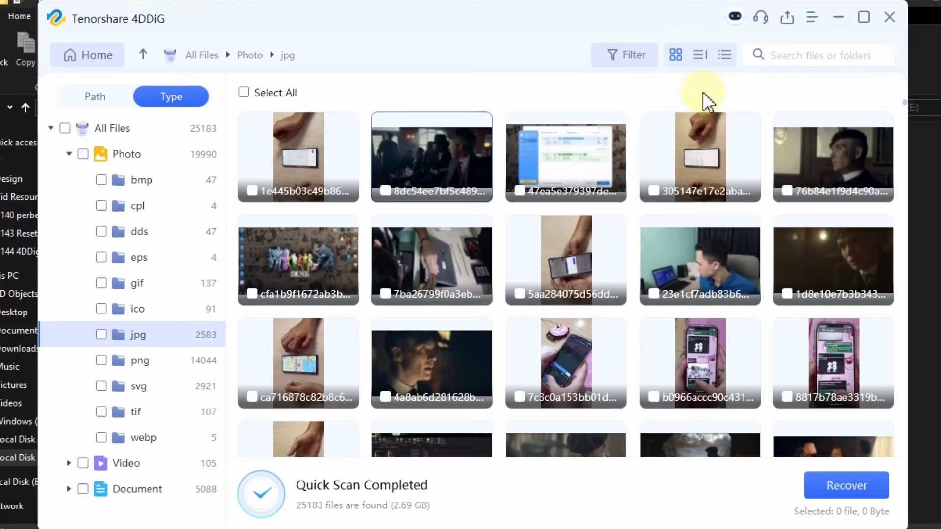
Step: Select the third photo, 47ea5e379397de2a.jpg, view it in the detailed list, and return to the thumbnail view
{"action": "right_click", "coordinate": [545, 148]}
{"action": "left_click", "coordinate": [554, 88]}
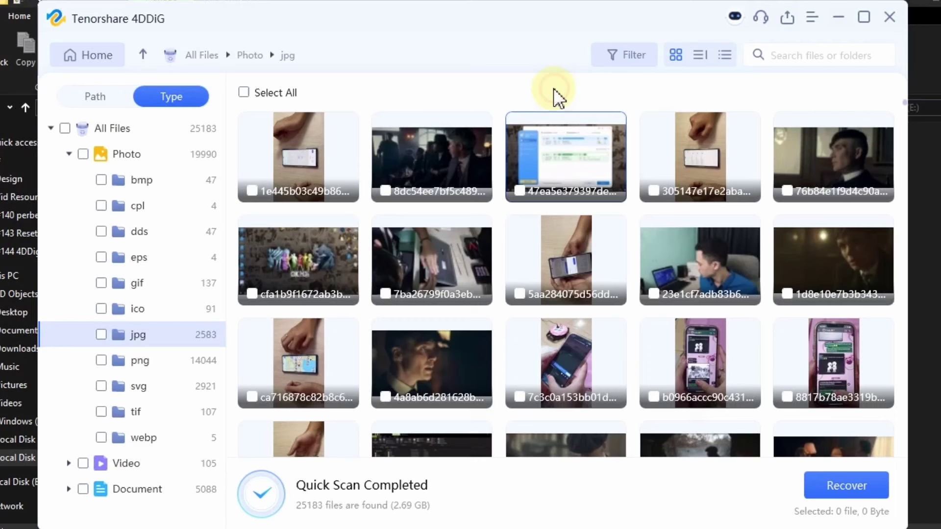
{"action": "left_click", "coordinate": [701, 56]}
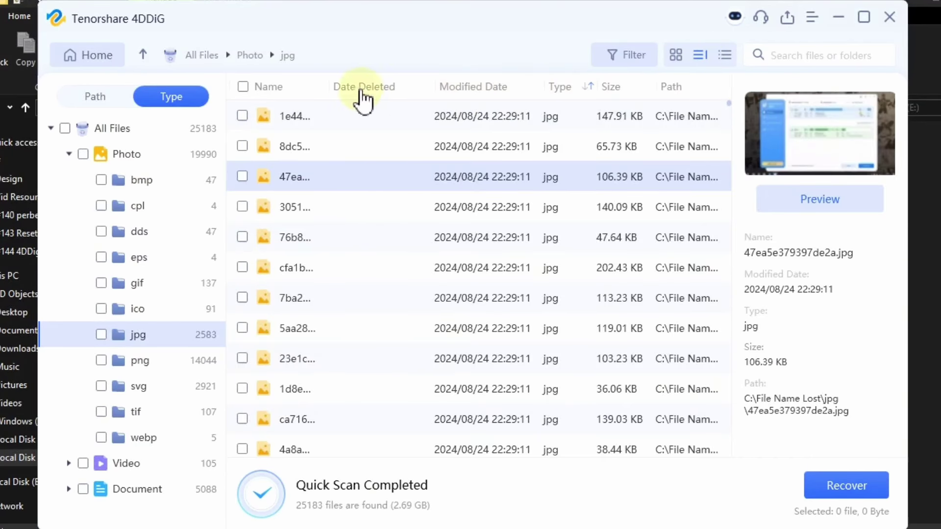
{"action": "left_click", "coordinate": [677, 55]}
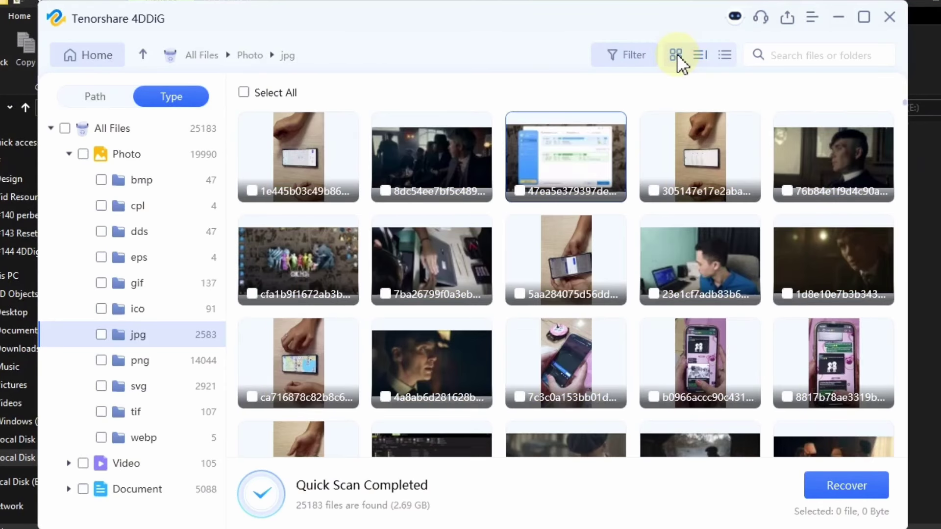
Step: Preview 7ba26799f0a3eb50.jpg, inspect the save location options for recovering it, and close both without saving
{"action": "double_click", "coordinate": [419, 278]}
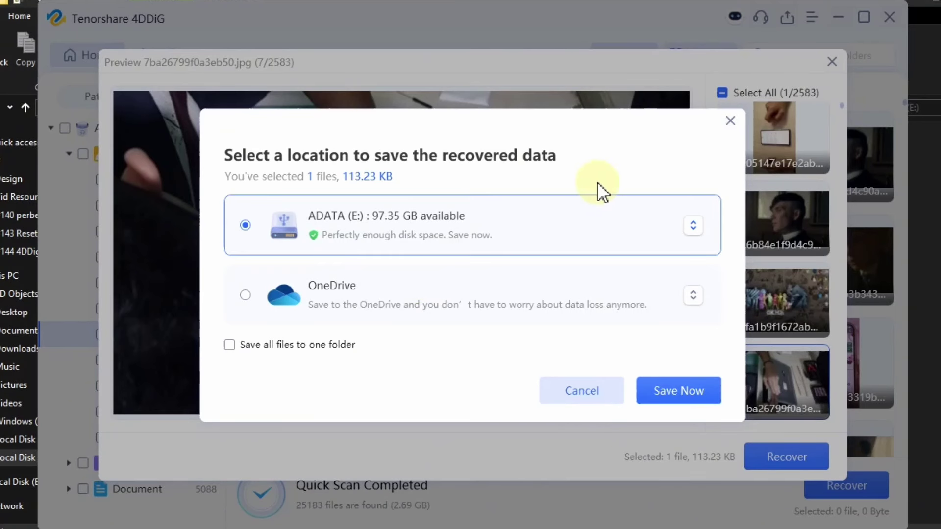
{"action": "left_click", "coordinate": [729, 121]}
{"action": "left_click", "coordinate": [835, 60]}
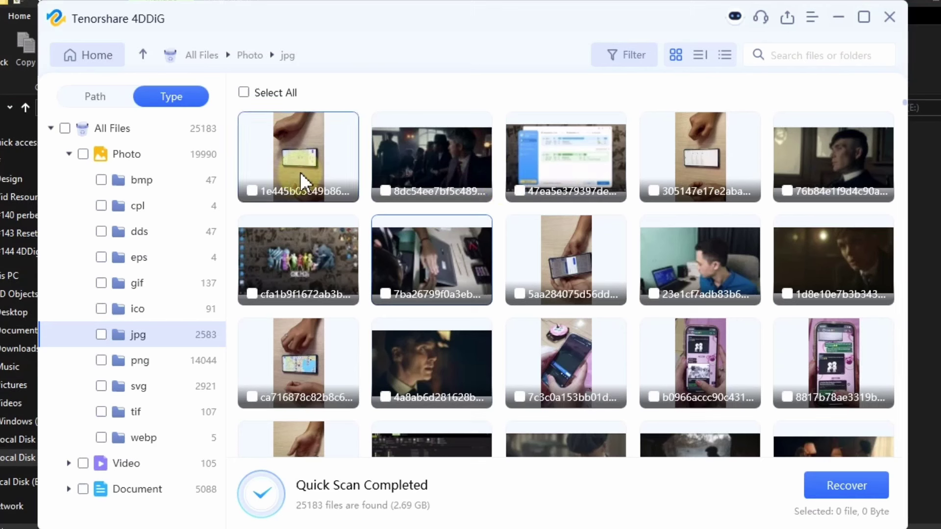
Step: Leave the scan results without recovering anything and return to the home screen with the drive list
{"action": "left_click", "coordinate": [78, 56]}
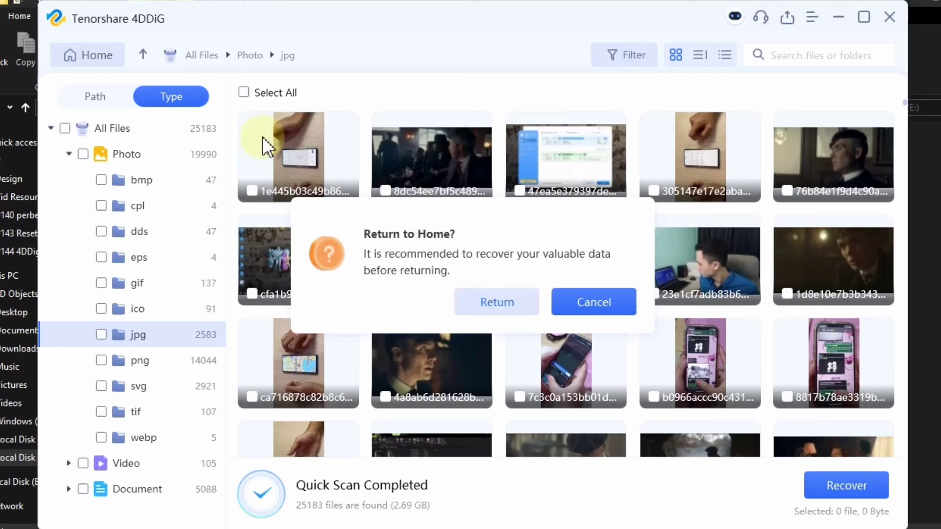
{"action": "left_click", "coordinate": [482, 301]}
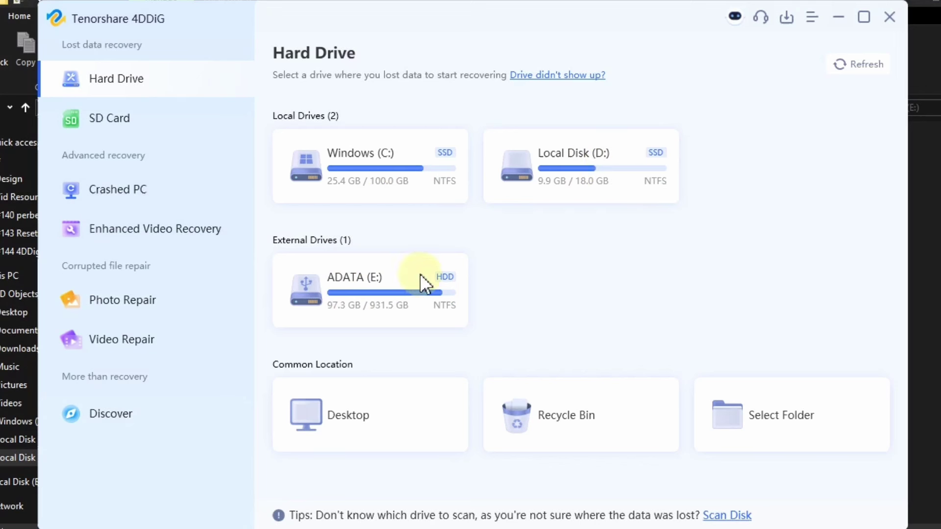
Step: Choose Local Disk (D:) for a new scan and exclude Audio from the file types to recover
{"action": "mouse_move", "coordinate": [422, 280]}
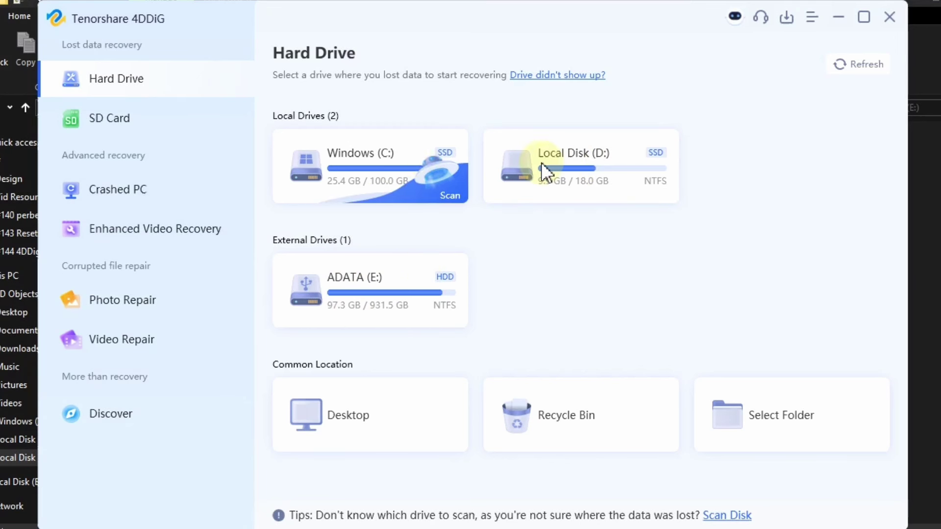
{"action": "mouse_move", "coordinate": [551, 160]}
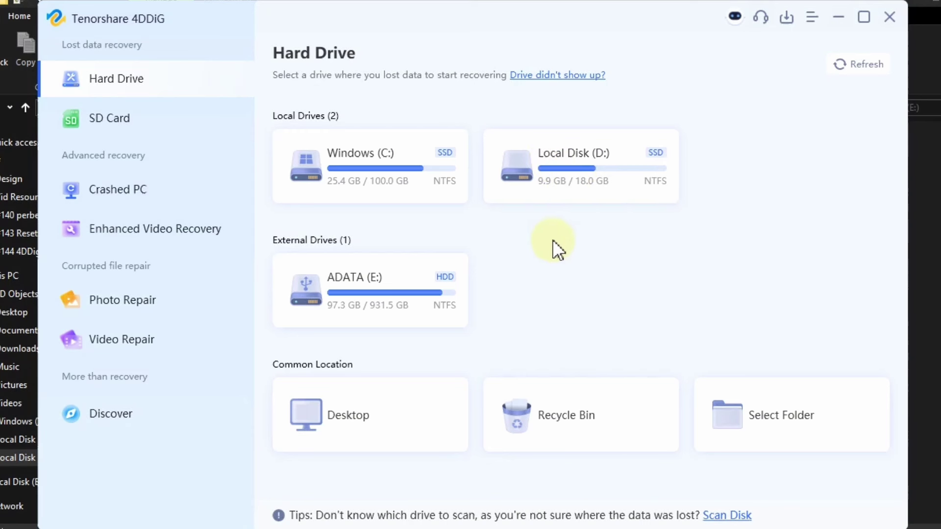
{"action": "left_click", "coordinate": [579, 178]}
{"action": "left_click", "coordinate": [289, 318]}
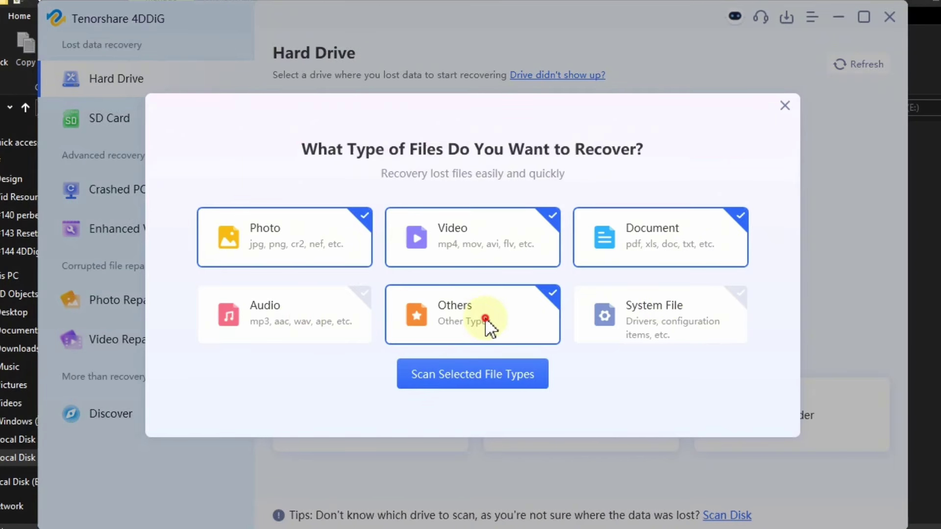